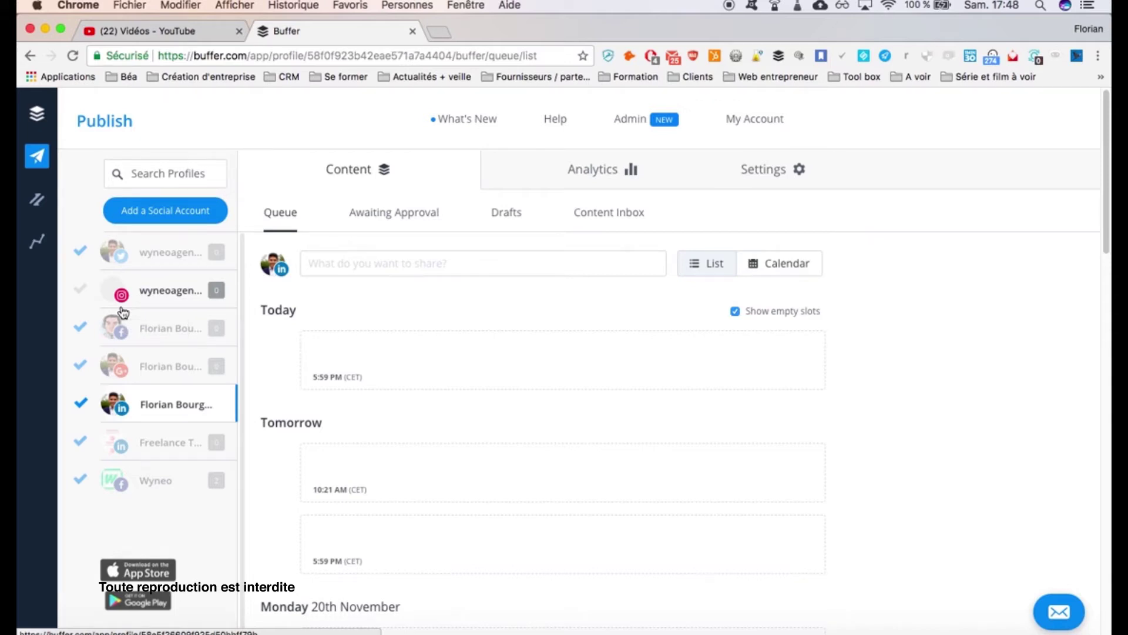
- View the social networks available for connecting a new account, and return to the publishing queue
{"action": "left_click", "coordinate": [169, 222]}
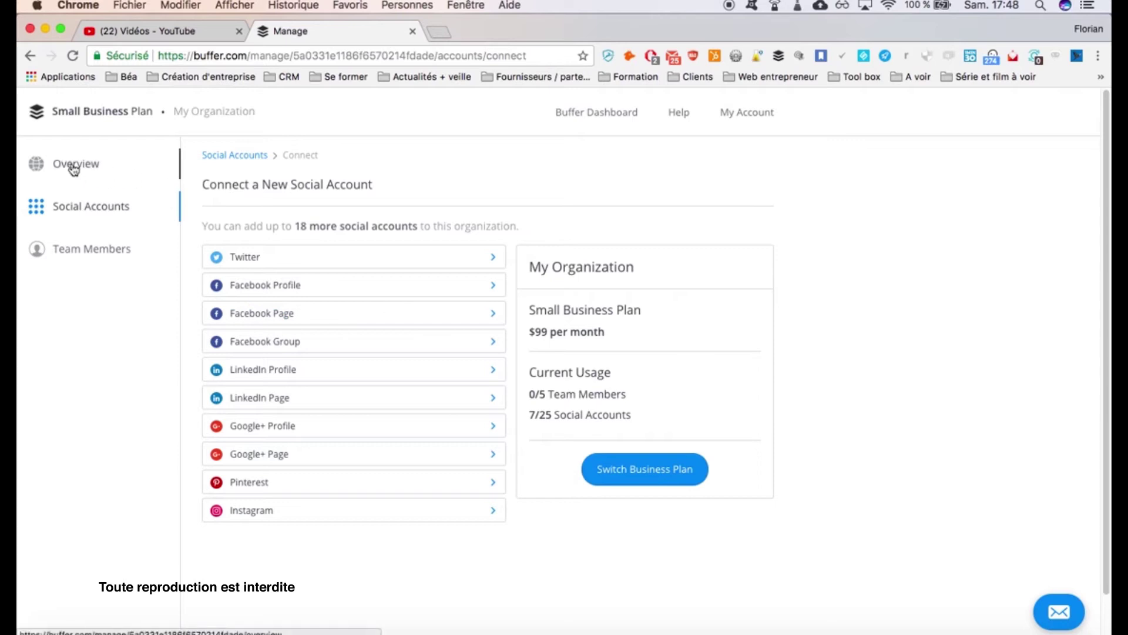
{"action": "left_click", "coordinate": [30, 57]}
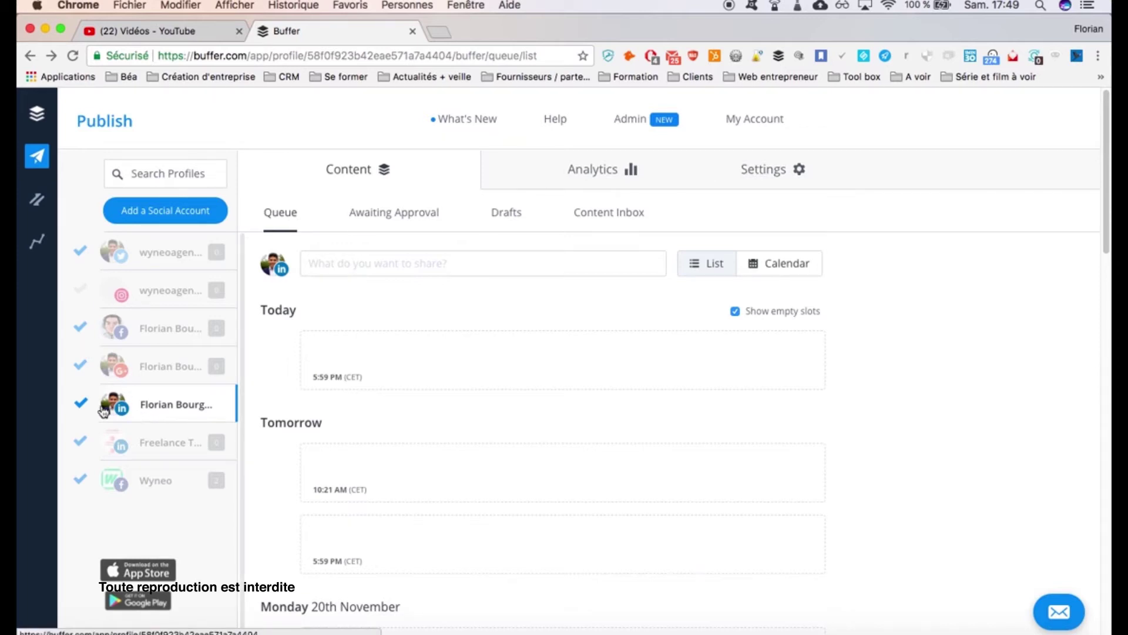
- Open the posting schedule settings of the personal LinkedIn profile
{"action": "left_click", "coordinate": [177, 407]}
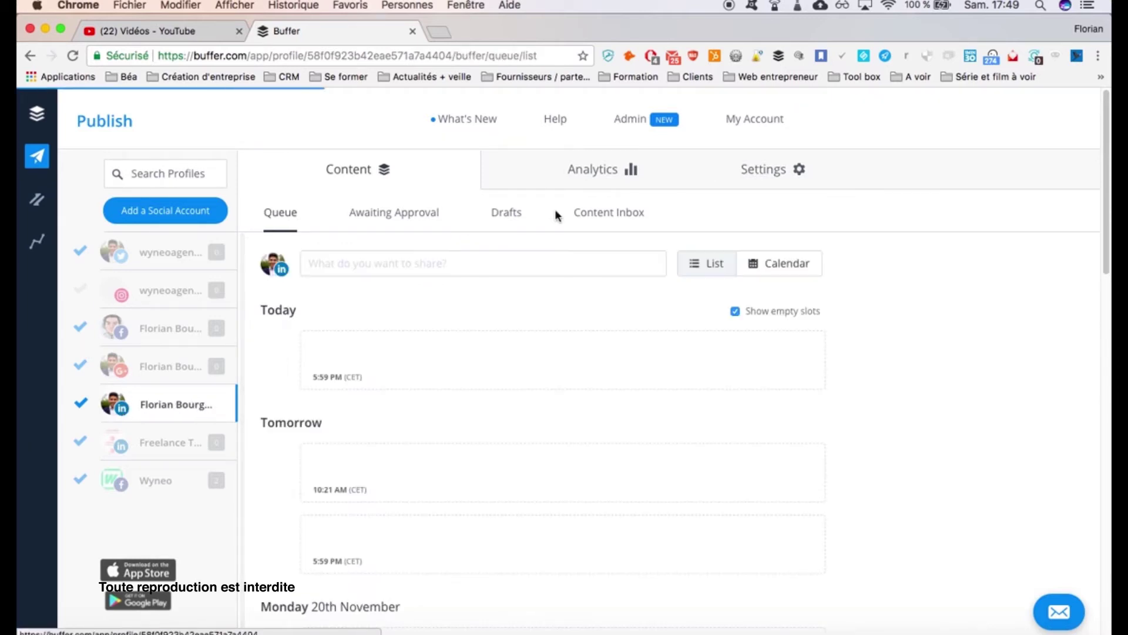
{"action": "left_click", "coordinate": [762, 171]}
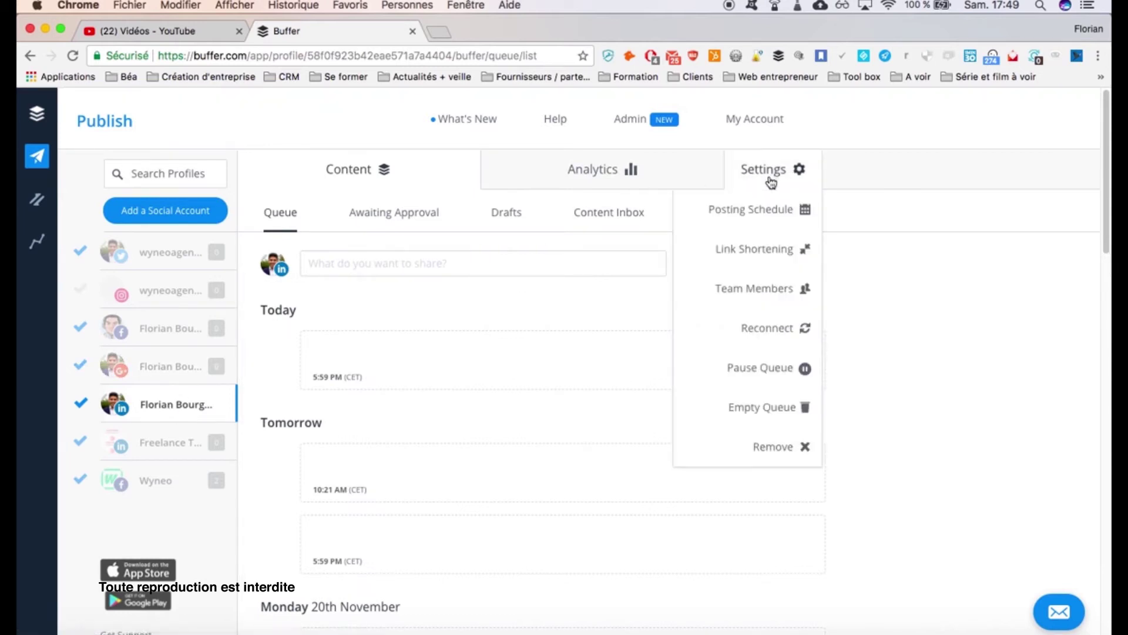
{"action": "left_click", "coordinate": [758, 210]}
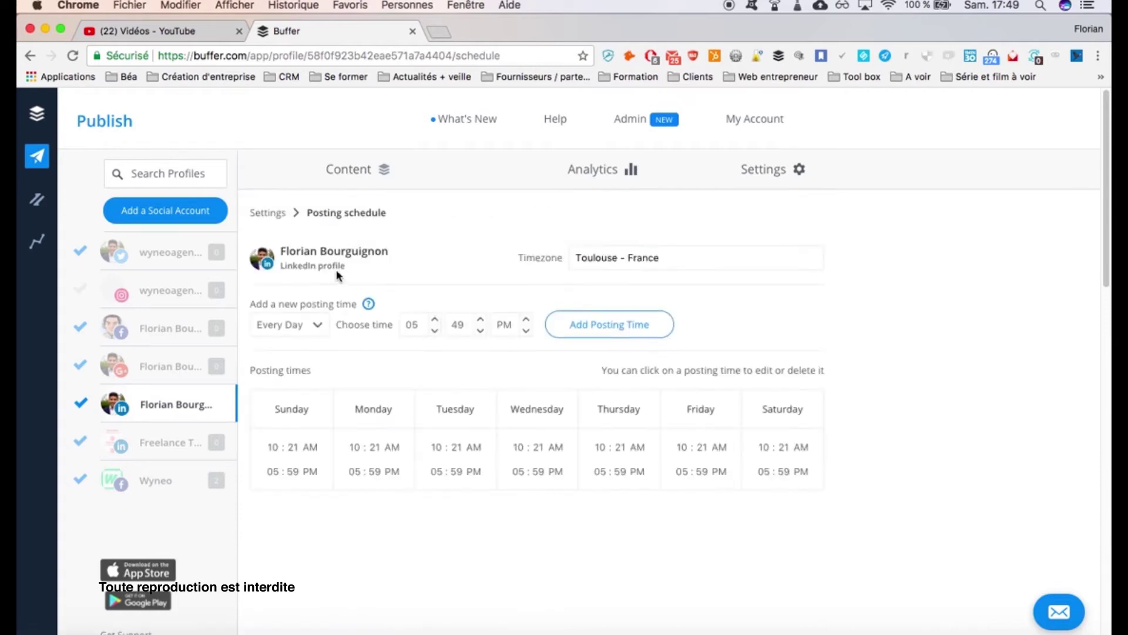
- Set the LinkedIn profile's posting schedule timezone to Toulouse - France
{"action": "left_click", "coordinate": [672, 257]}
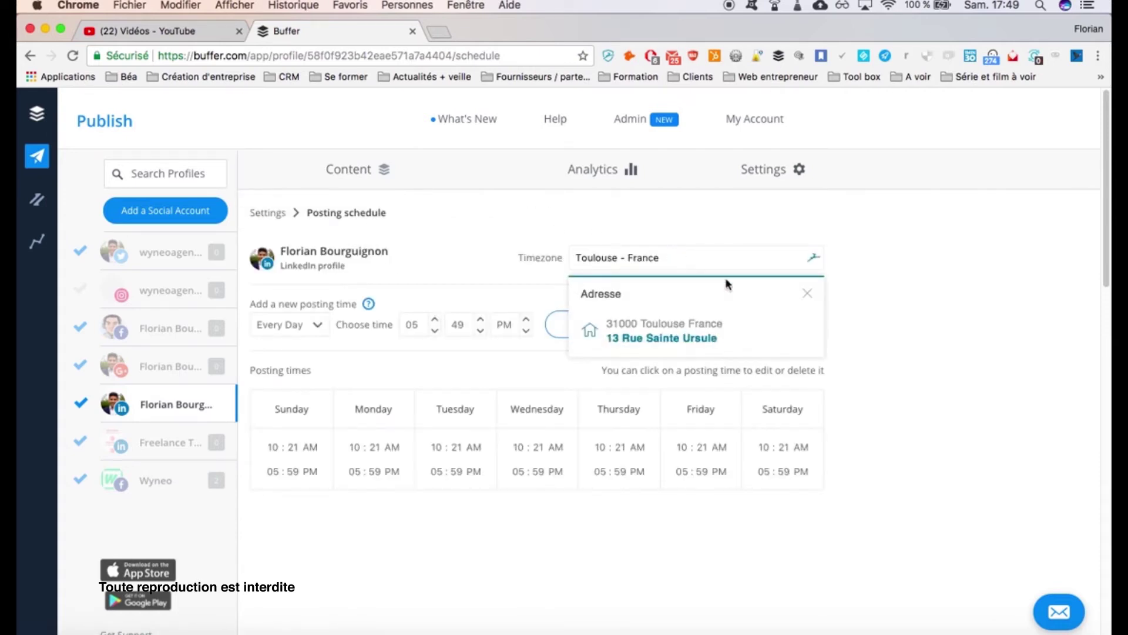
{"action": "left_click", "coordinate": [807, 294]}
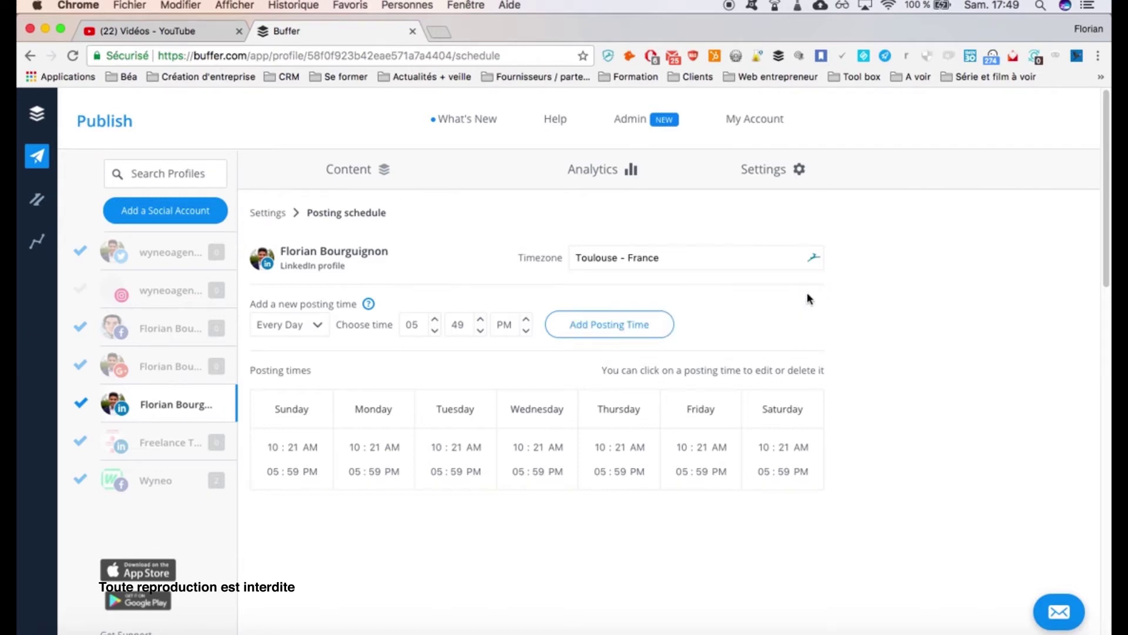
{"action": "left_click", "coordinate": [686, 260]}
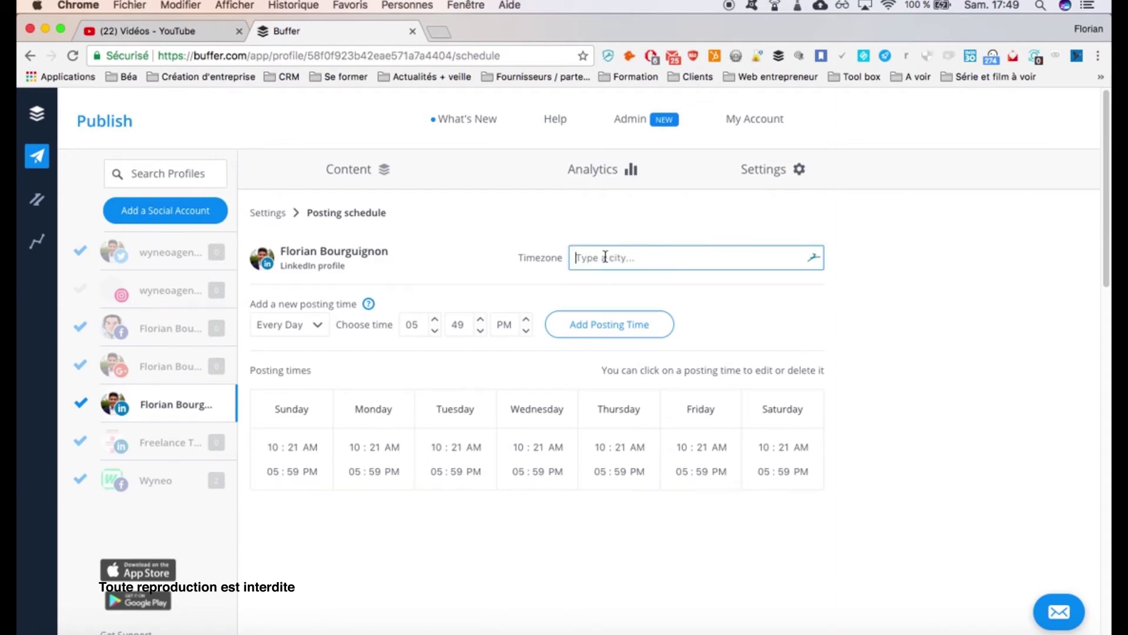
{"action": "type", "text": "Toulouse"}
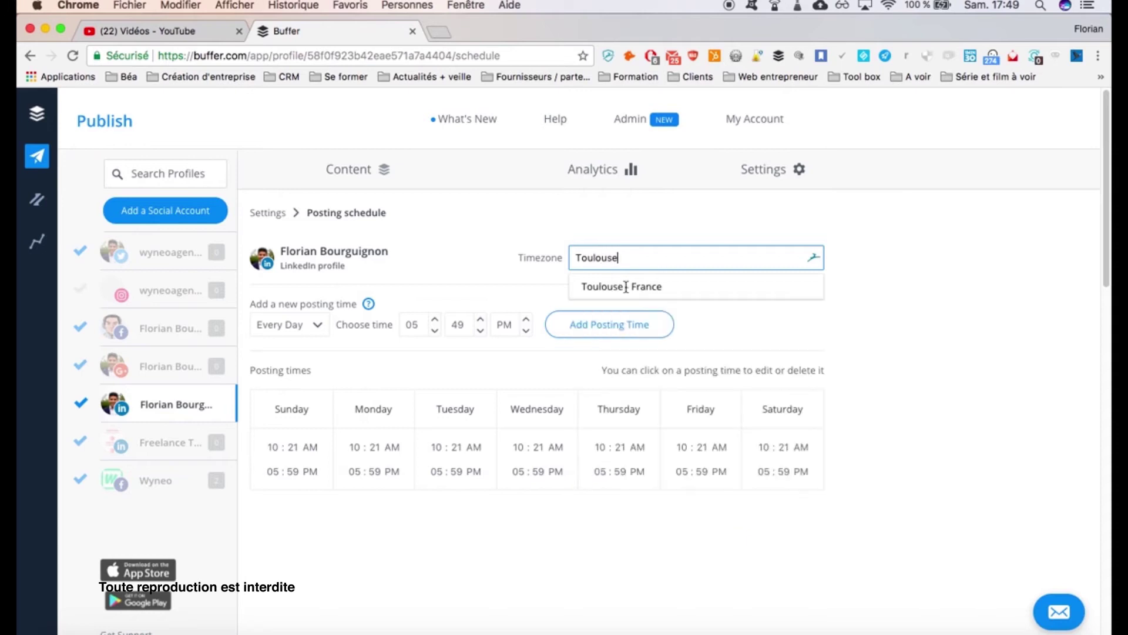
{"action": "left_click", "coordinate": [683, 287]}
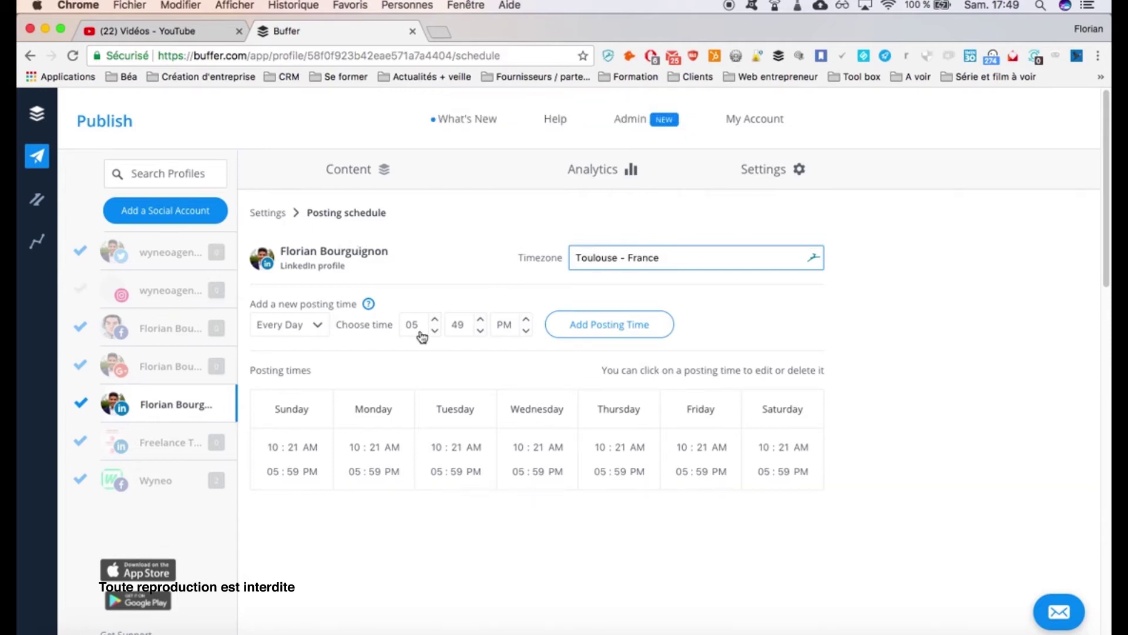
- Return to the LinkedIn profile's content queue and review its upcoming posting slots
{"action": "left_click", "coordinate": [103, 420]}
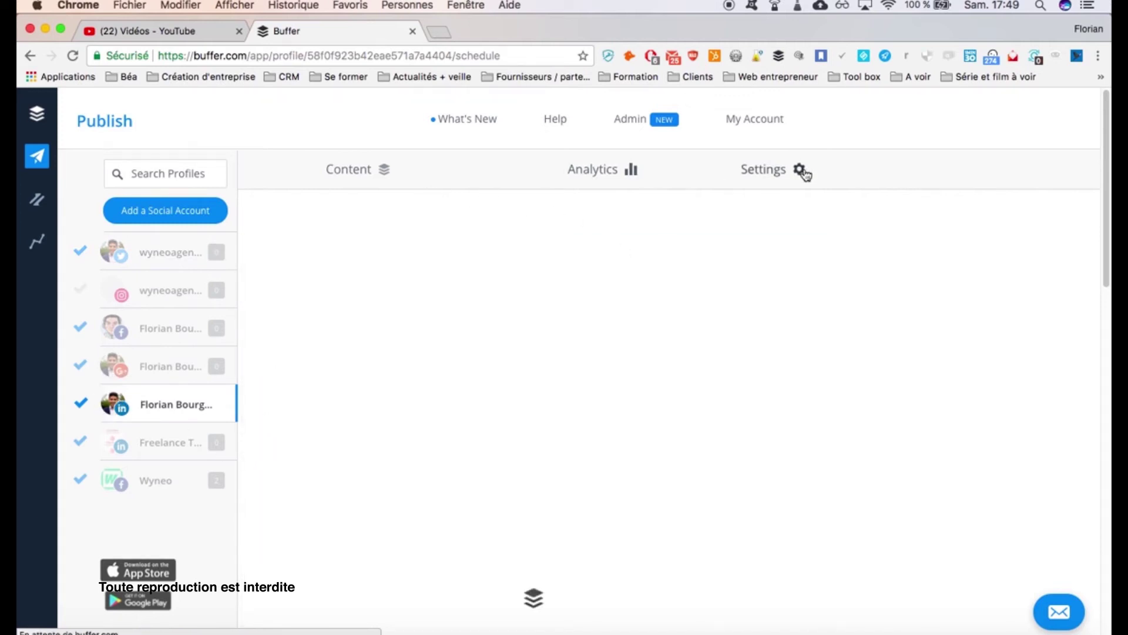
{"action": "left_click", "coordinate": [353, 171]}
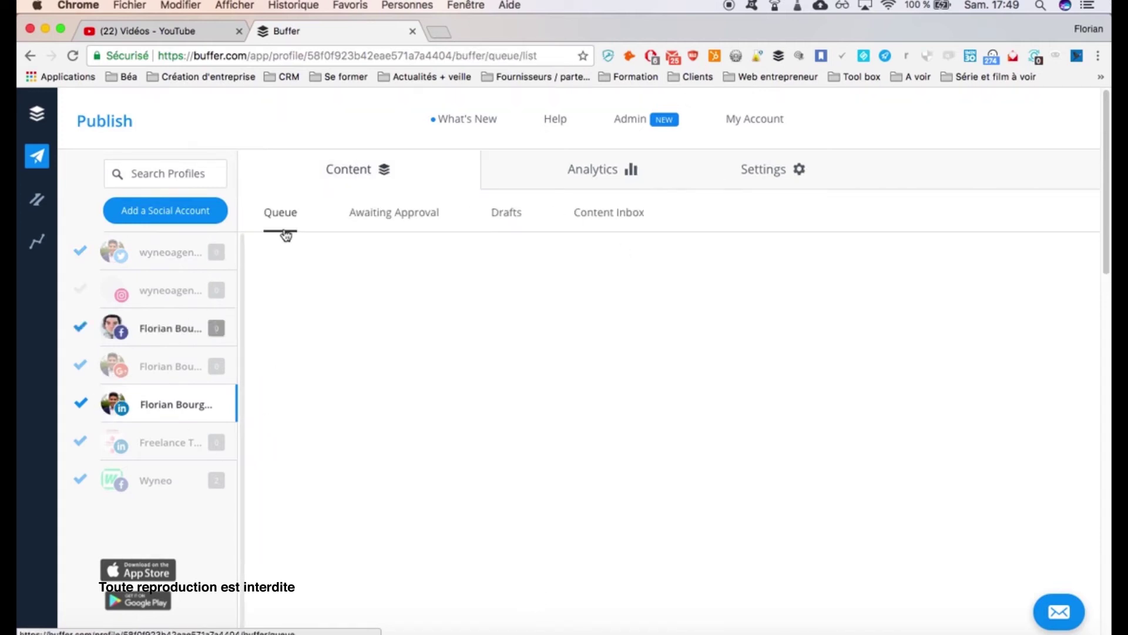
{"action": "left_click", "coordinate": [279, 216]}
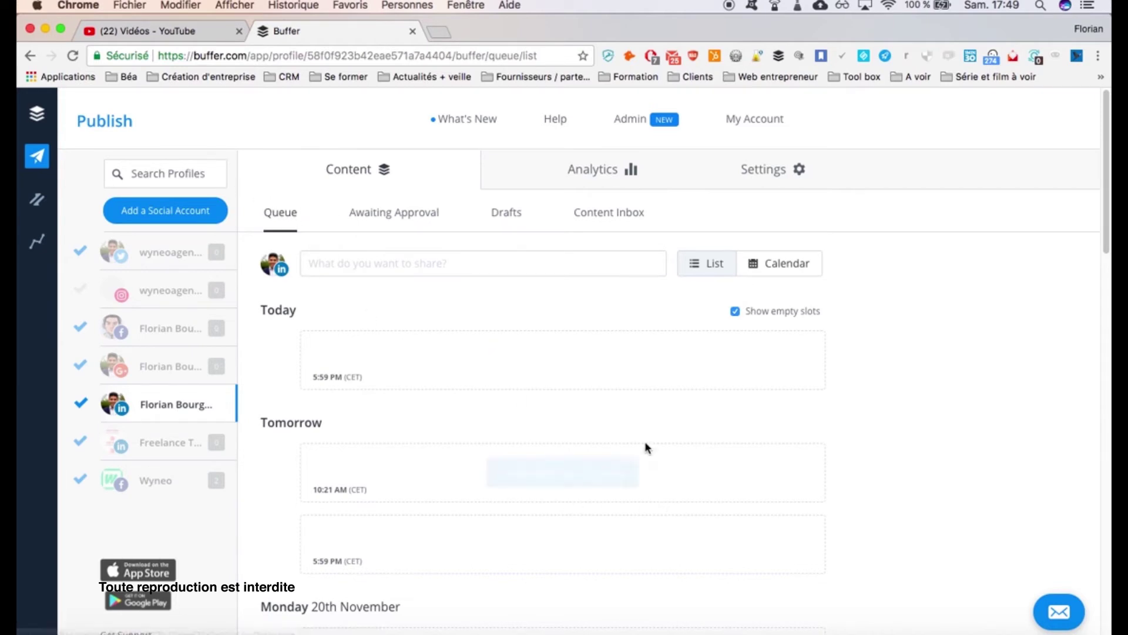
{"action": "scroll", "coordinate": [645, 446], "scroll_direction": "down", "scroll_amount": 10}
{"action": "scroll", "coordinate": [644, 446], "scroll_direction": "down", "scroll_amount": 10}
{"action": "scroll", "coordinate": [644, 446], "scroll_direction": "up", "scroll_amount": 9}
{"action": "scroll", "coordinate": [644, 446], "scroll_direction": "up", "scroll_amount": 10}
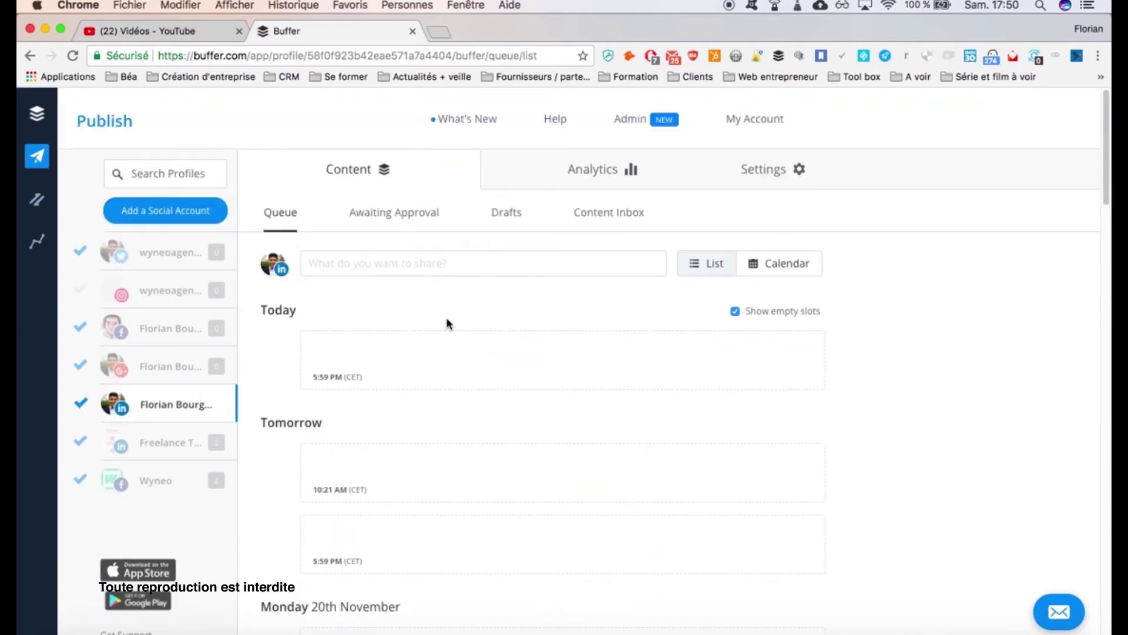
- Start a new post for the LinkedIn profile with the text "Votre commentaire"
{"action": "left_click", "coordinate": [405, 267]}
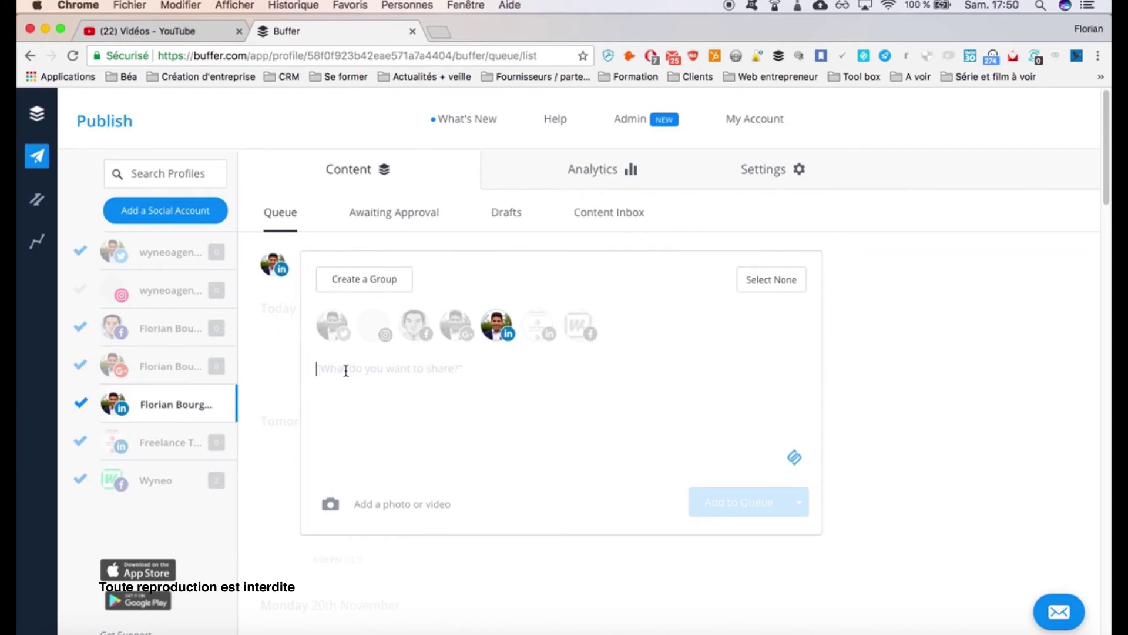
{"action": "type", "text": "Votre commentaire"}
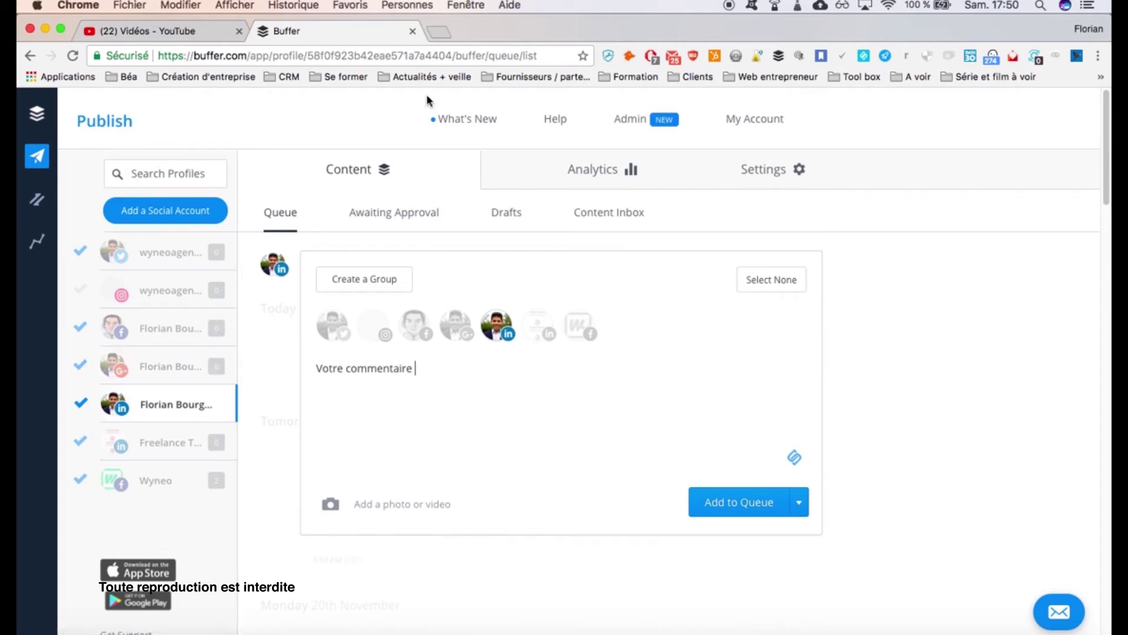
- Open the article "La revue de presse éco de la semaine (13 au 17 novembre)" on chefdentreprise.com in a new tab and copy its address
{"action": "left_click", "coordinate": [450, 30]}
{"action": "left_click", "coordinate": [434, 77]}
{"action": "left_click", "coordinate": [446, 113]}
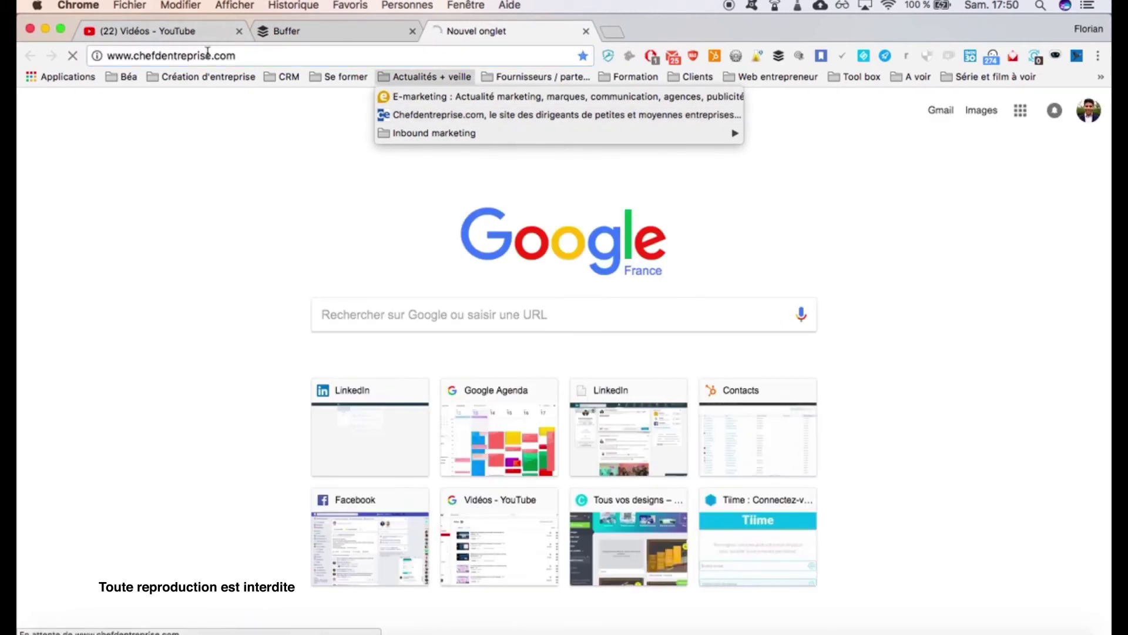
{"action": "left_click", "coordinate": [305, 362]}
{"action": "left_click", "coordinate": [309, 332]}
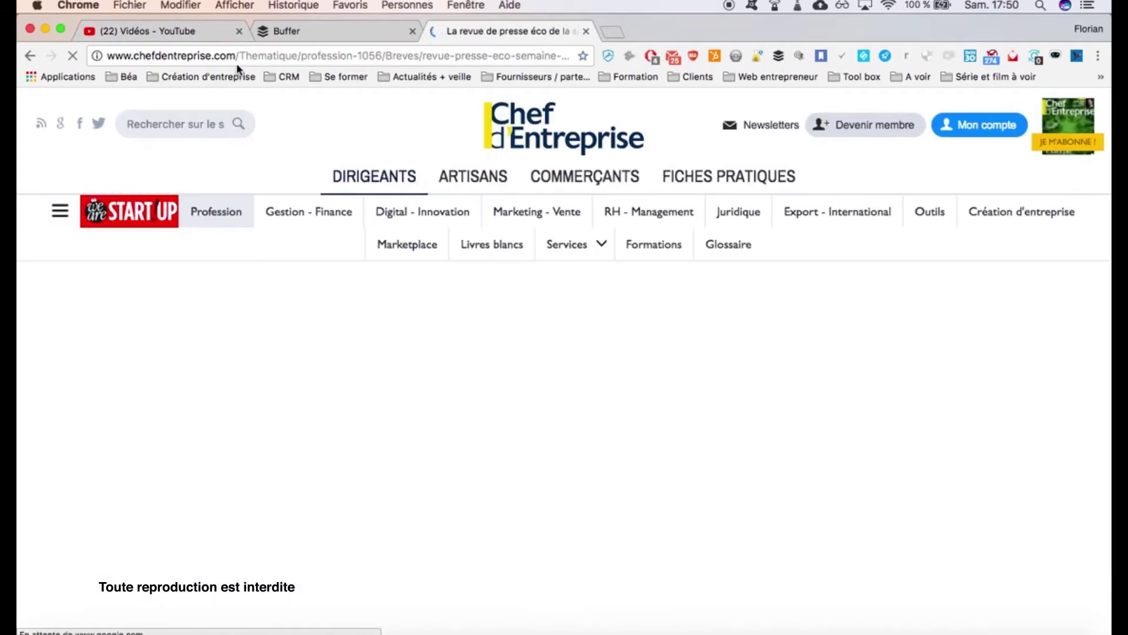
{"action": "left_click", "coordinate": [272, 57]}
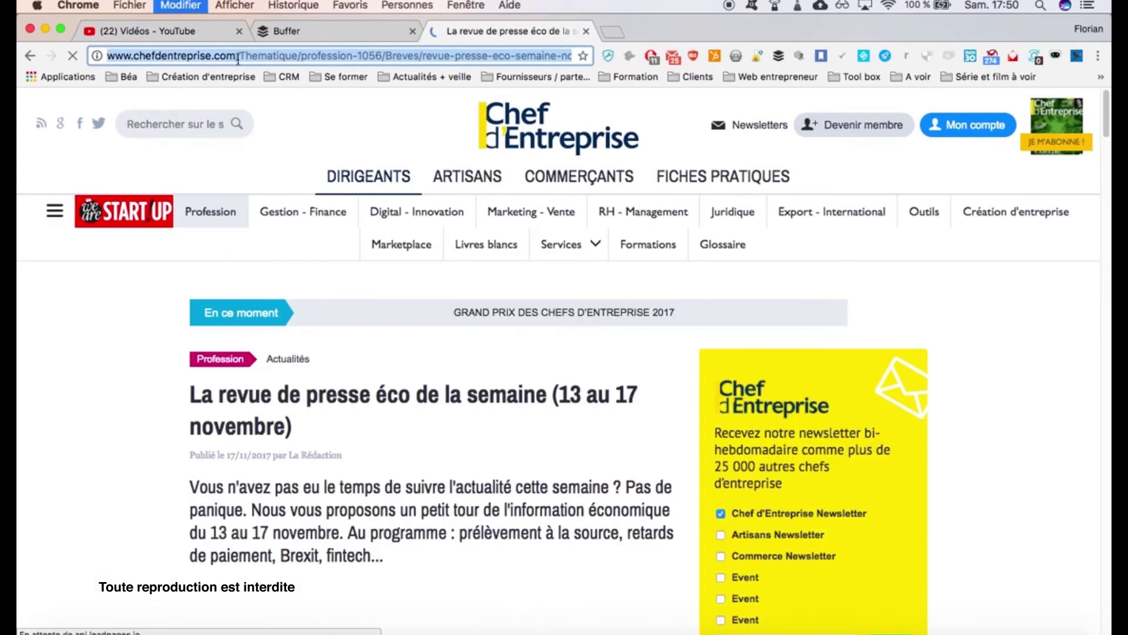
- Switch back to Buffer and paste the article address after the post text "Votre commentaire"
{"action": "left_click", "coordinate": [291, 31]}
{"action": "right_click", "coordinate": [408, 410]}
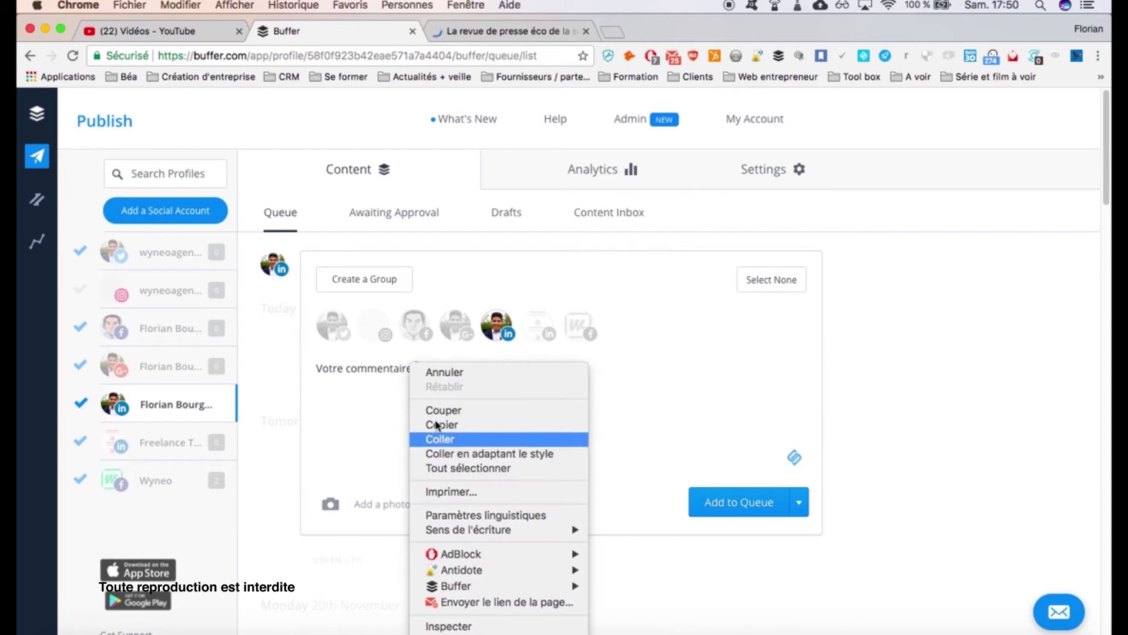
{"action": "left_click", "coordinate": [444, 438]}
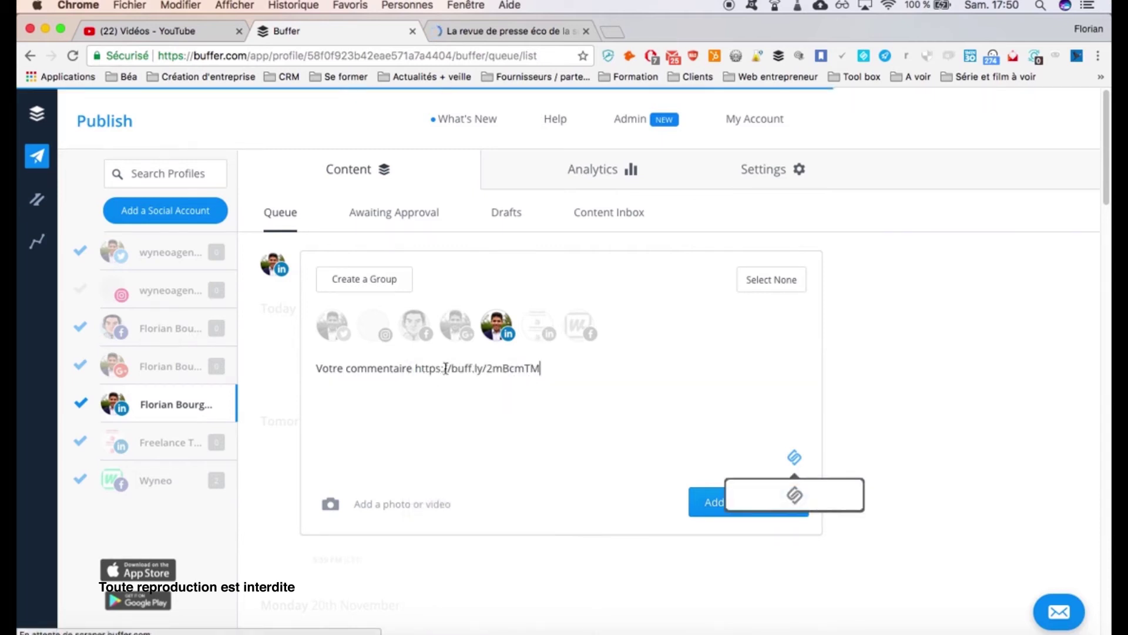
- Delete the shortened link from the post text while keeping the article preview, and add a line break after the comment
{"action": "left_click_drag", "start_coordinate": [551, 369], "coordinate": [416, 369]}
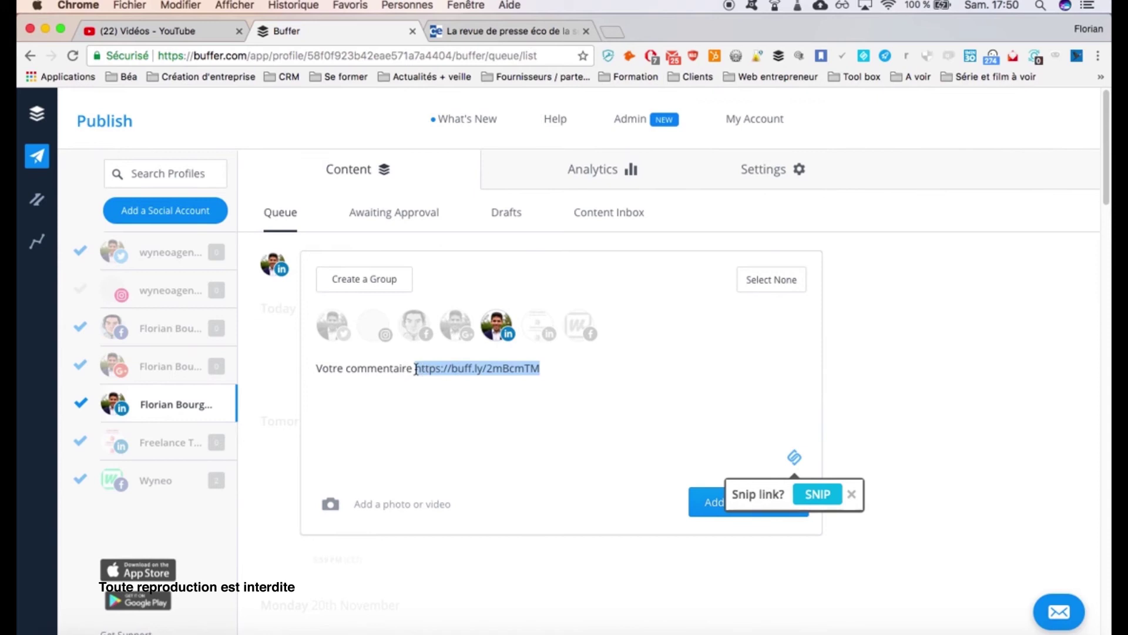
{"action": "left_click", "coordinate": [557, 368]}
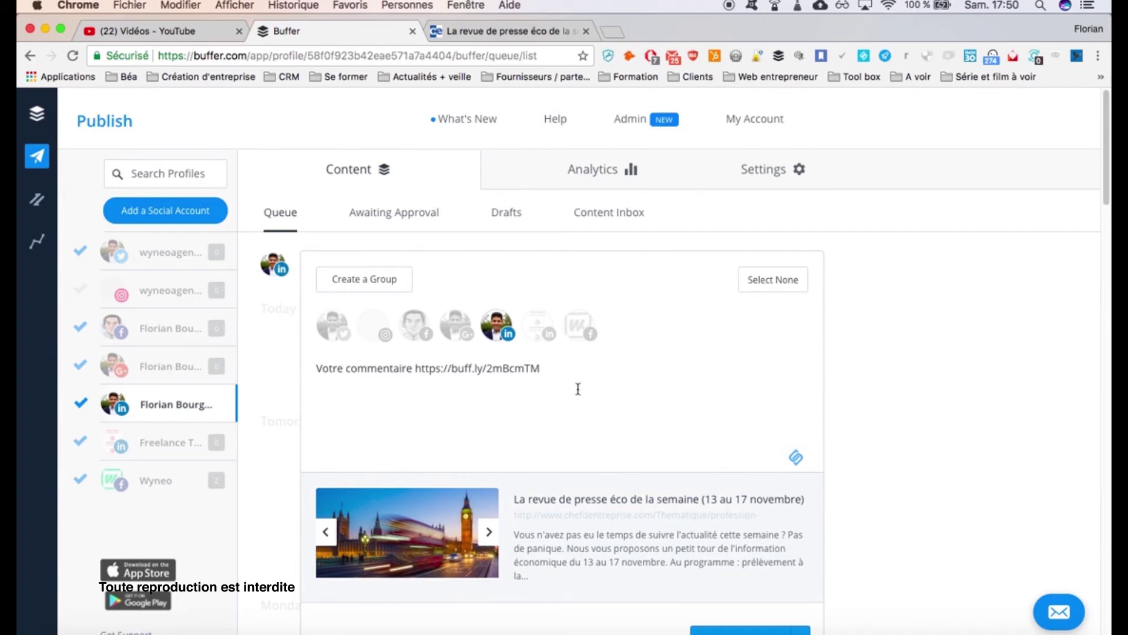
{"action": "left_click_drag", "start_coordinate": [557, 370], "coordinate": [423, 367]}
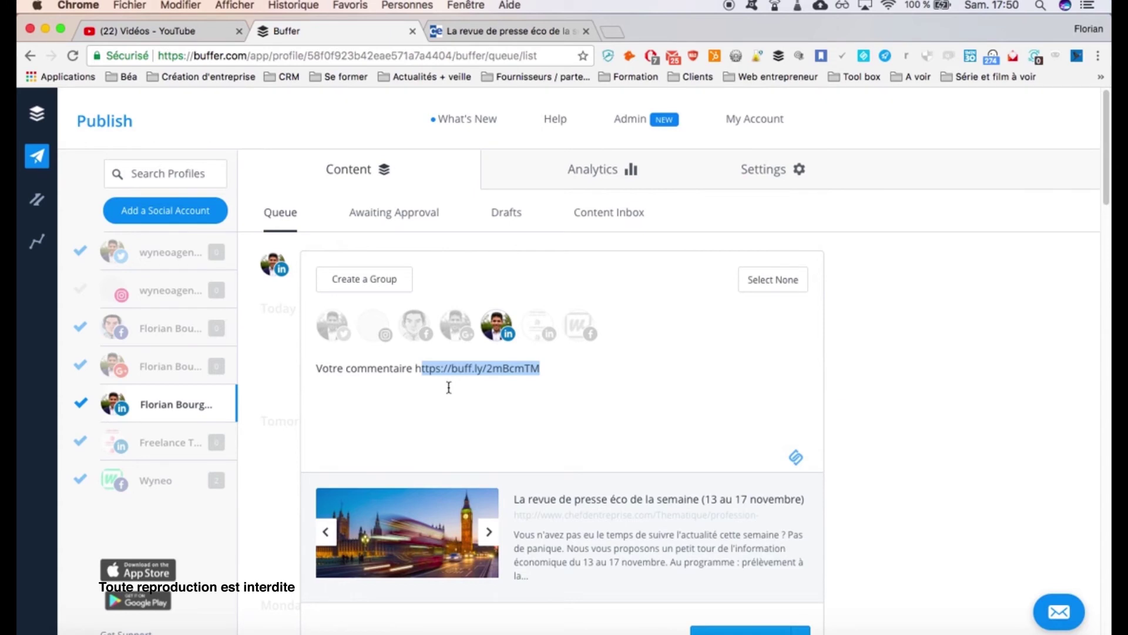
{"action": "key", "text": "BackSpace"}
{"action": "key", "text": "BackSpace"}
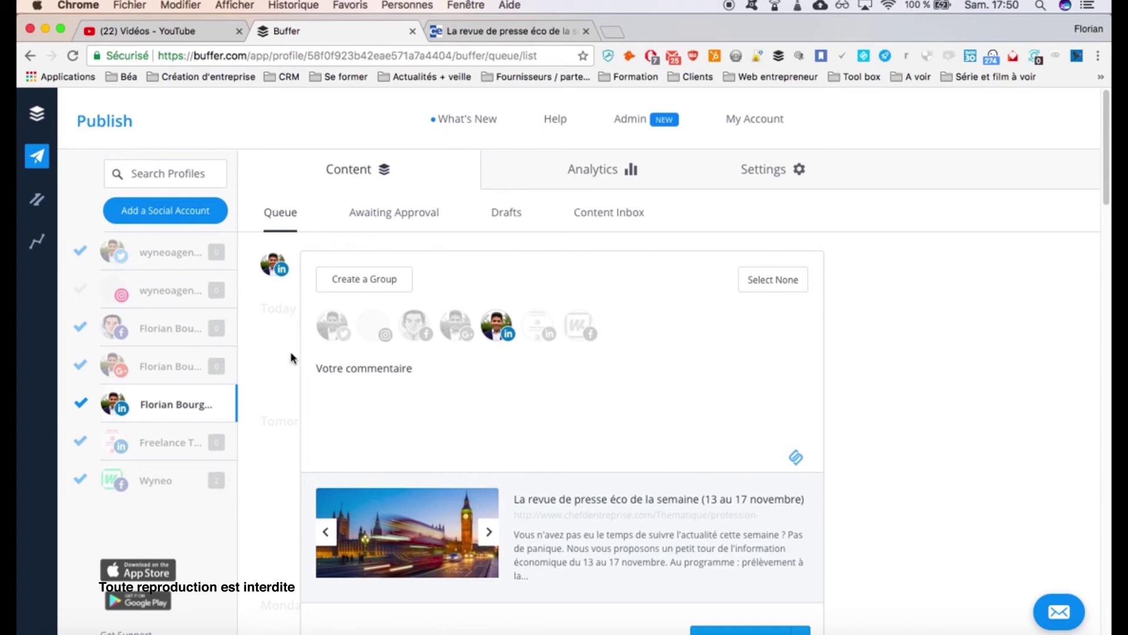
{"action": "scroll", "coordinate": [593, 469], "scroll_direction": "down", "scroll_amount": 1}
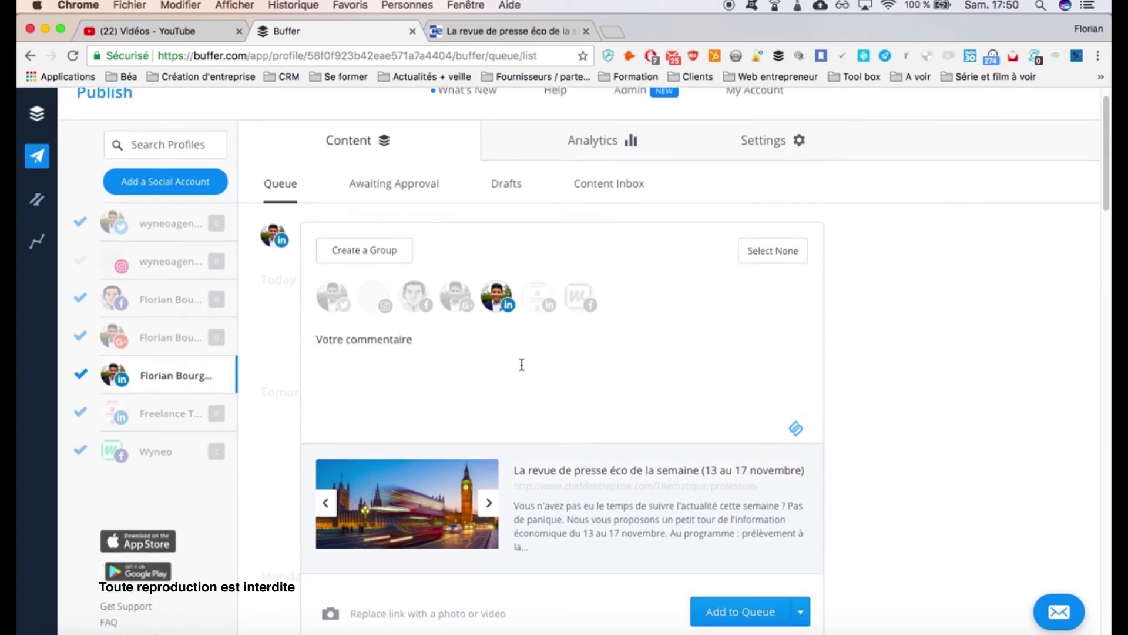
{"action": "key", "text": "Return"}
- Cancel replacing the link with a photo or video, and remove the article preview from the post
{"action": "scroll", "coordinate": [685, 459], "scroll_direction": "down", "scroll_amount": 2}
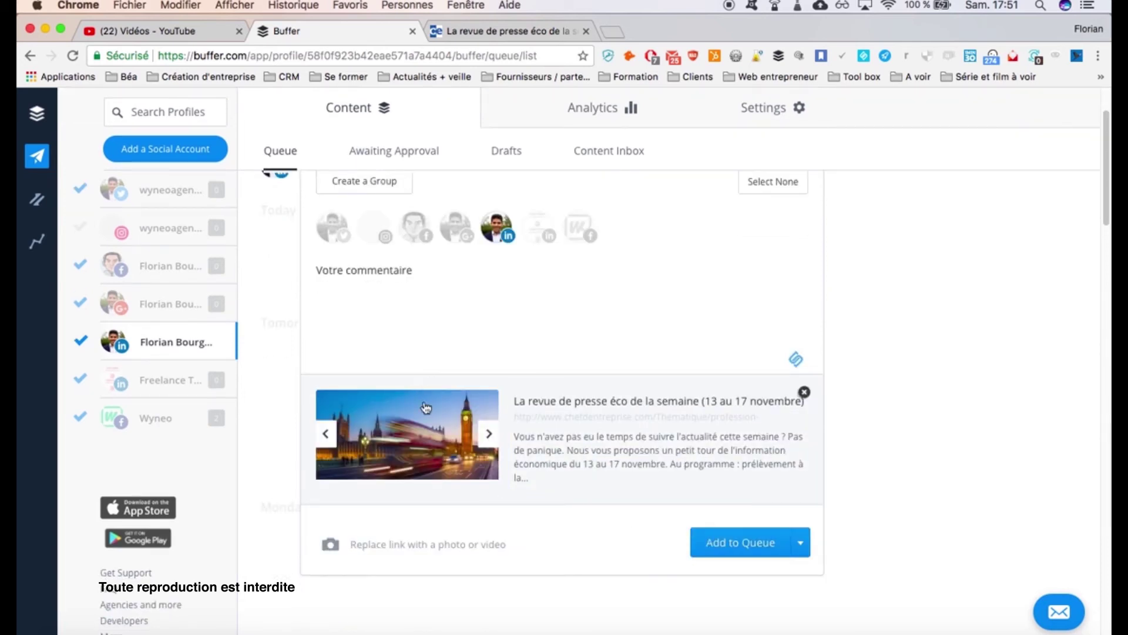
{"action": "left_click", "coordinate": [403, 538]}
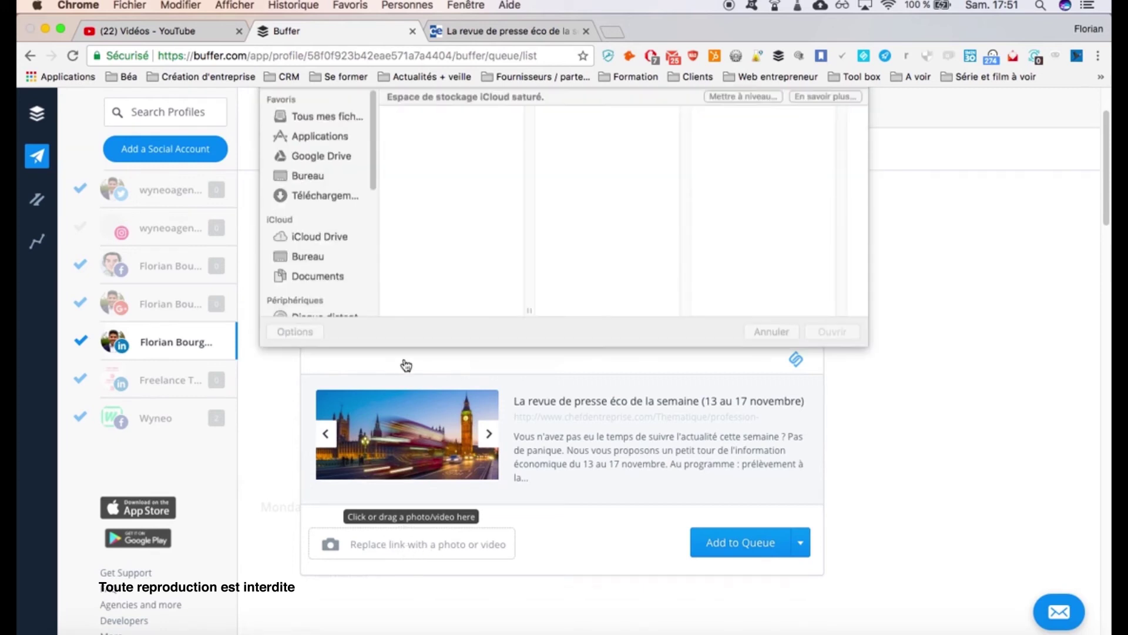
{"action": "left_click", "coordinate": [771, 360]}
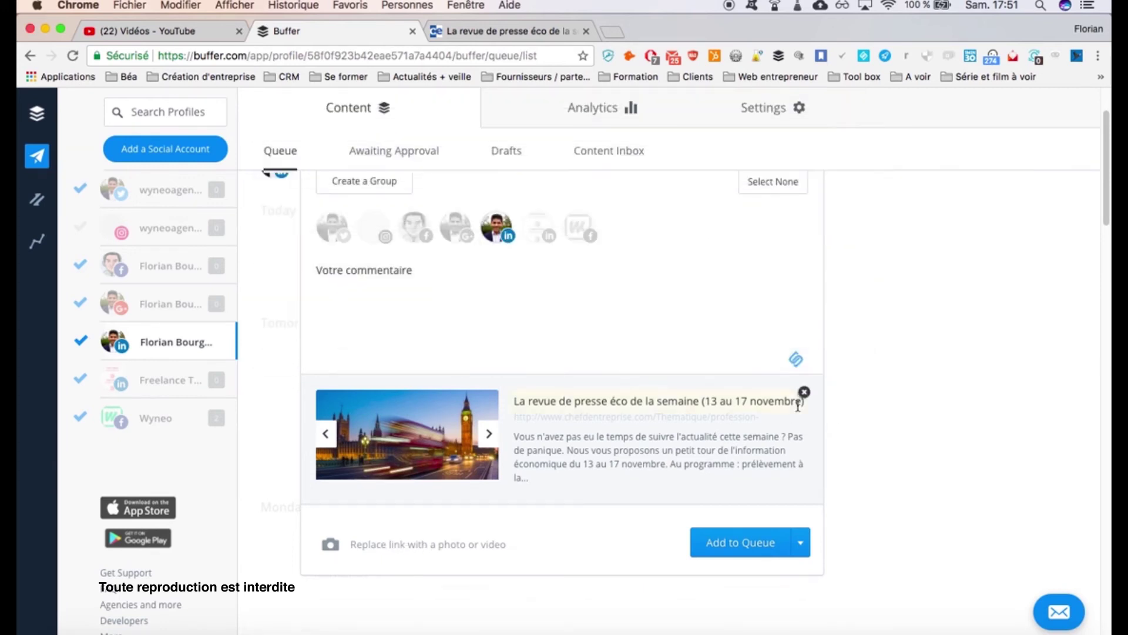
{"action": "left_click", "coordinate": [805, 392]}
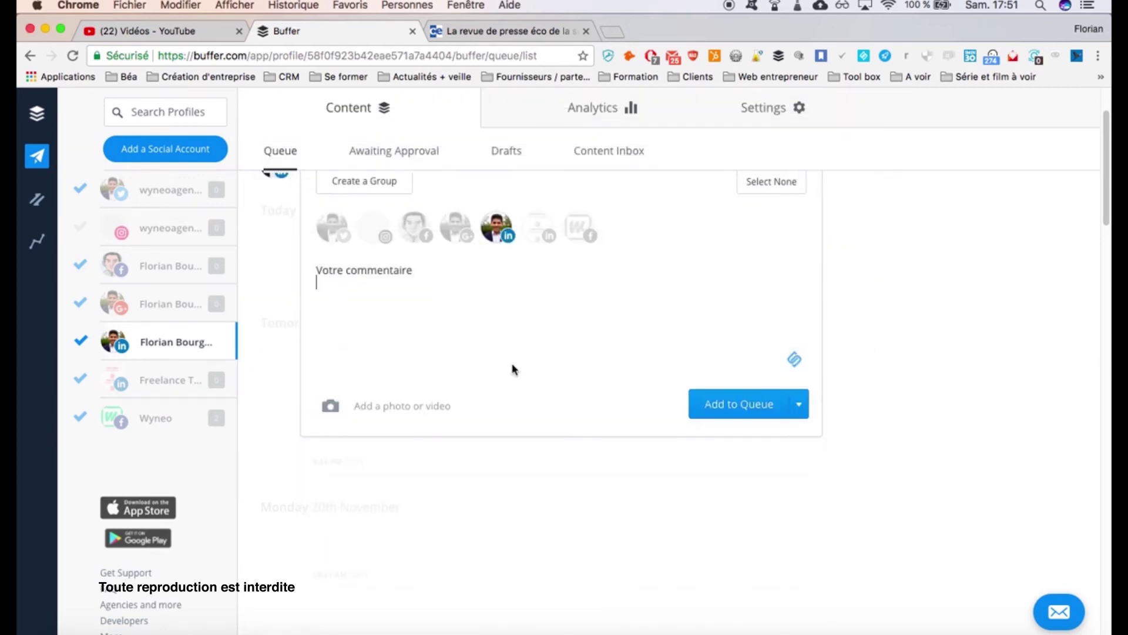
{"action": "left_click", "coordinate": [386, 417]}
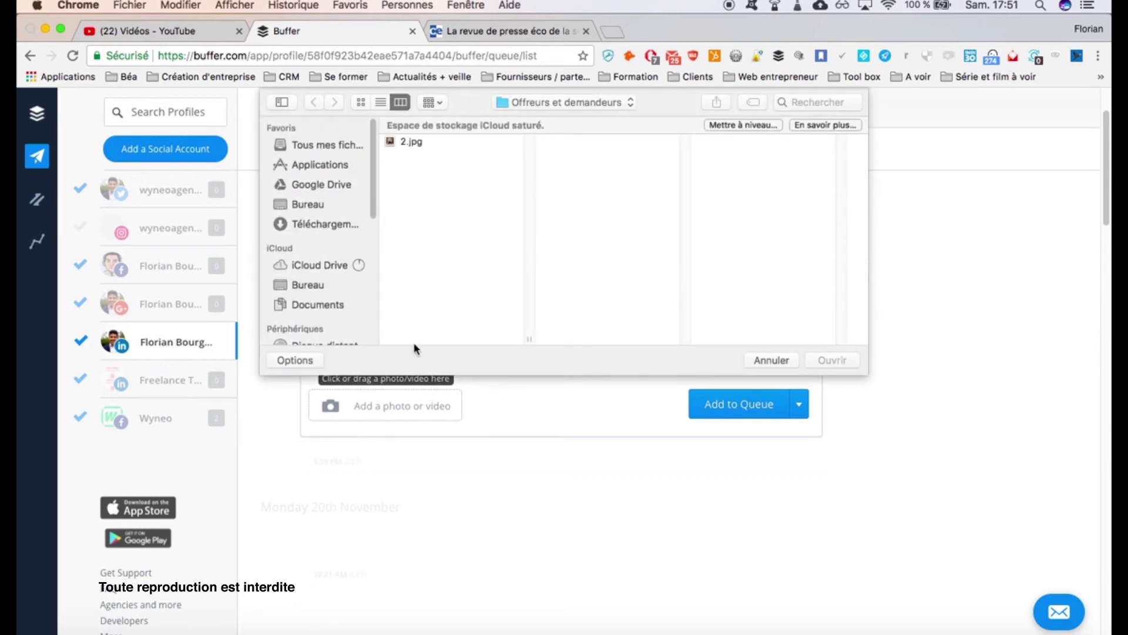
{"action": "left_click", "coordinate": [410, 142]}
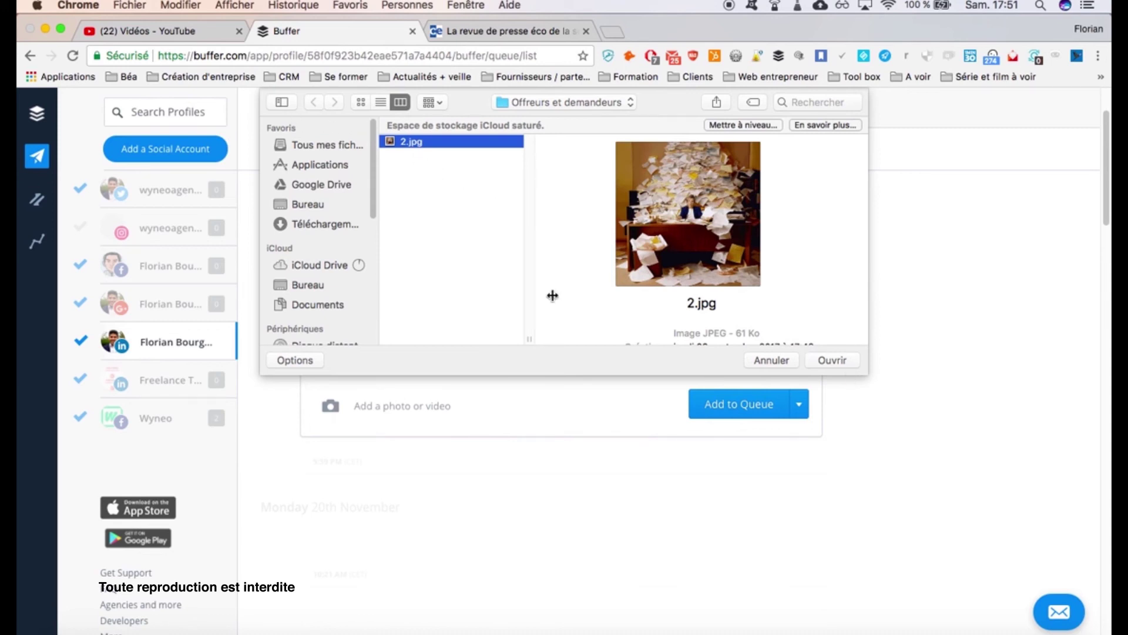
{"action": "left_click", "coordinate": [758, 360]}
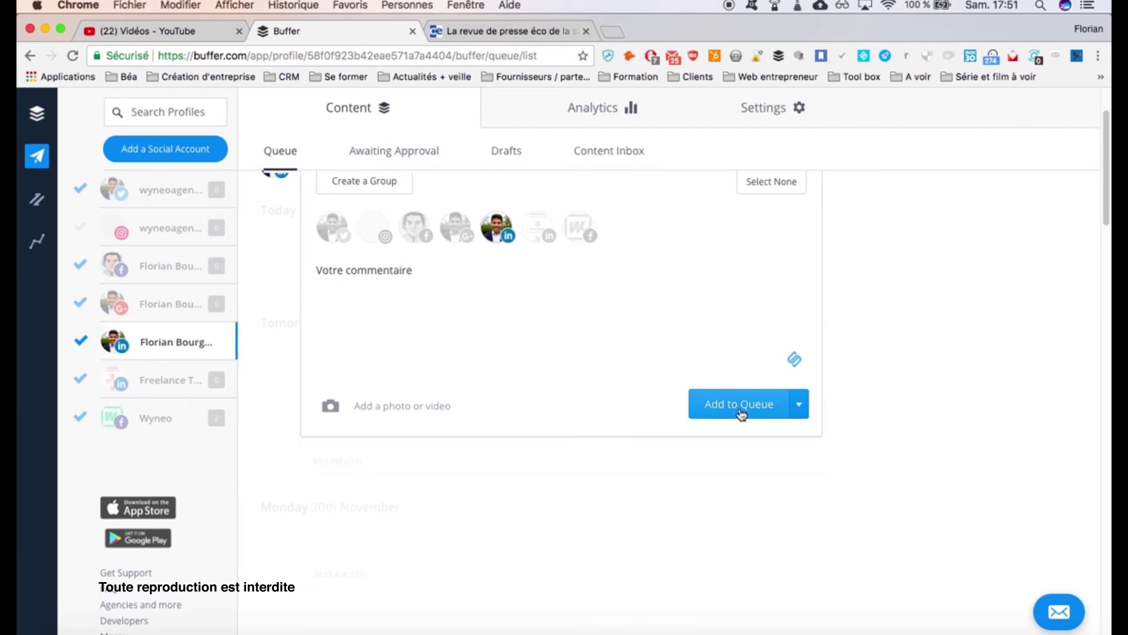
- Open custom scheduling for the post, set the publication hour to 06 PM, and dismiss the calendar without scheduling
{"action": "left_click", "coordinate": [800, 411]}
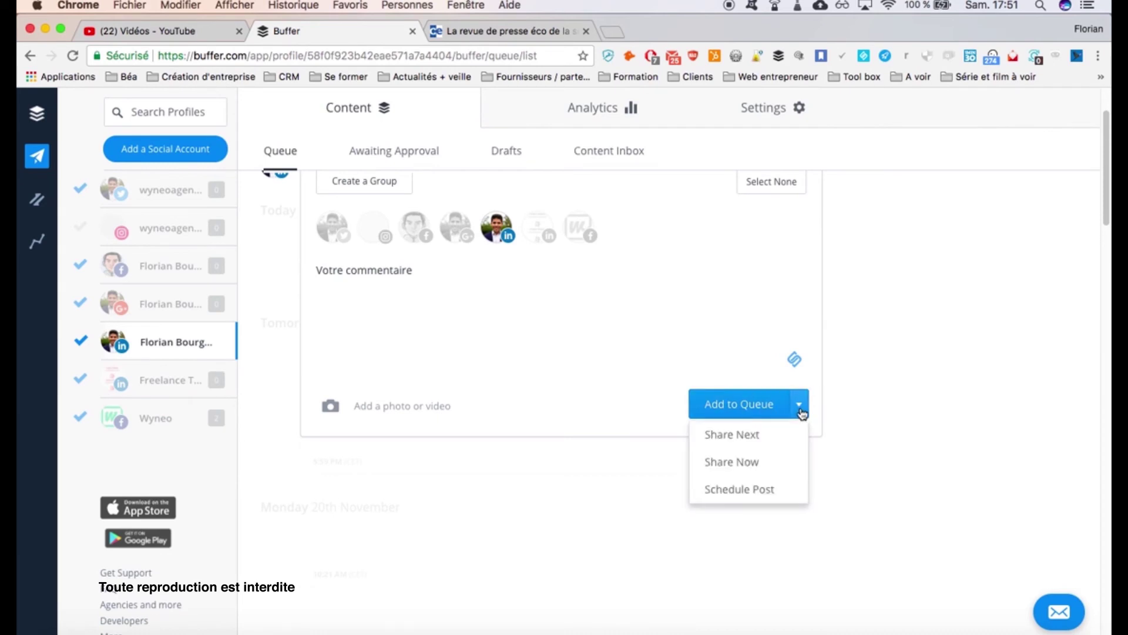
{"action": "left_click", "coordinate": [740, 490]}
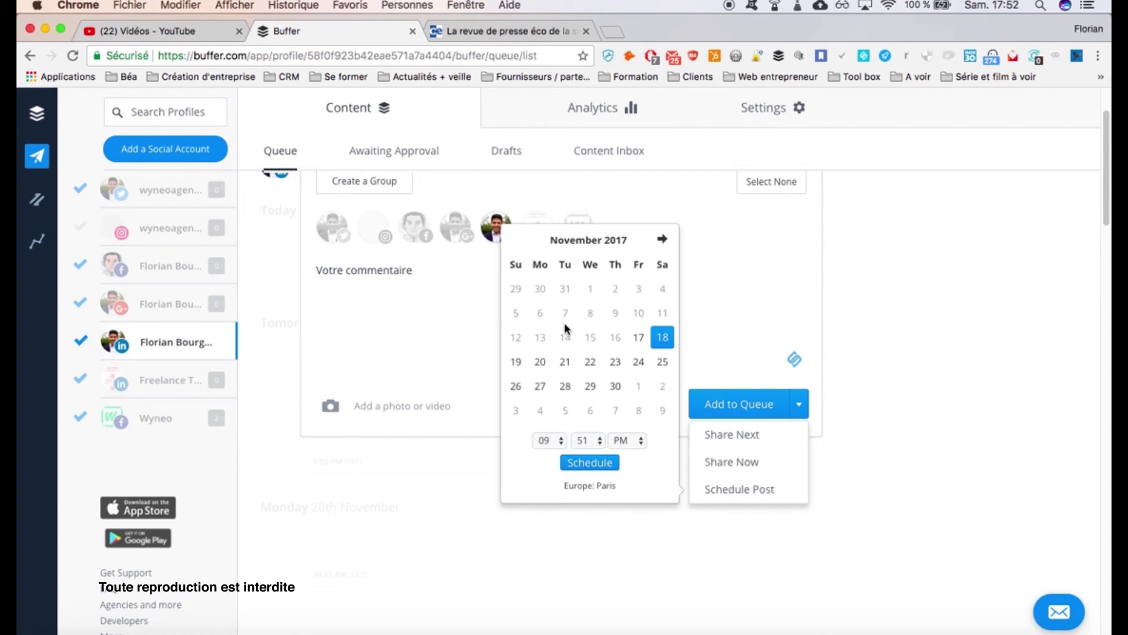
{"action": "left_click", "coordinate": [558, 440]}
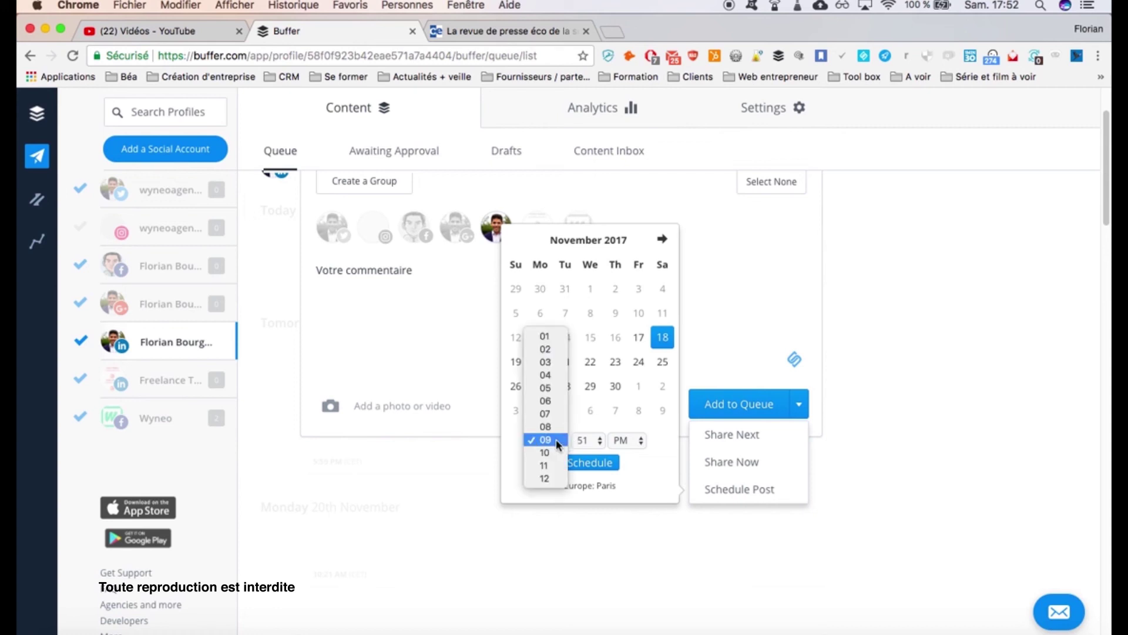
{"action": "left_click", "coordinate": [557, 401]}
{"action": "left_click", "coordinate": [593, 440]}
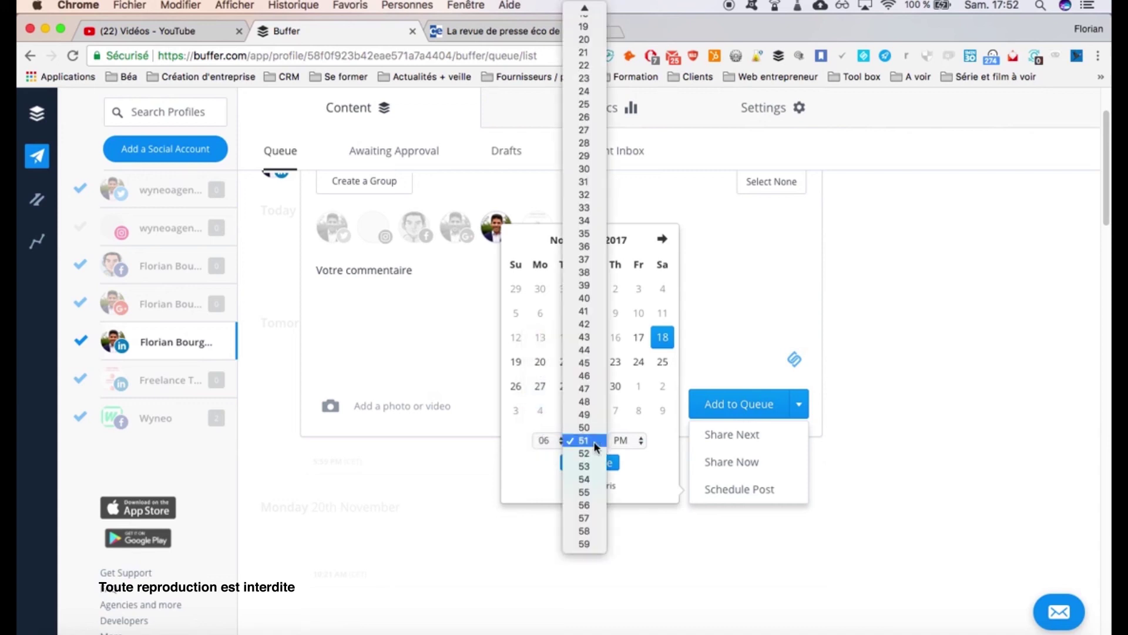
{"action": "left_click", "coordinate": [584, 12]}
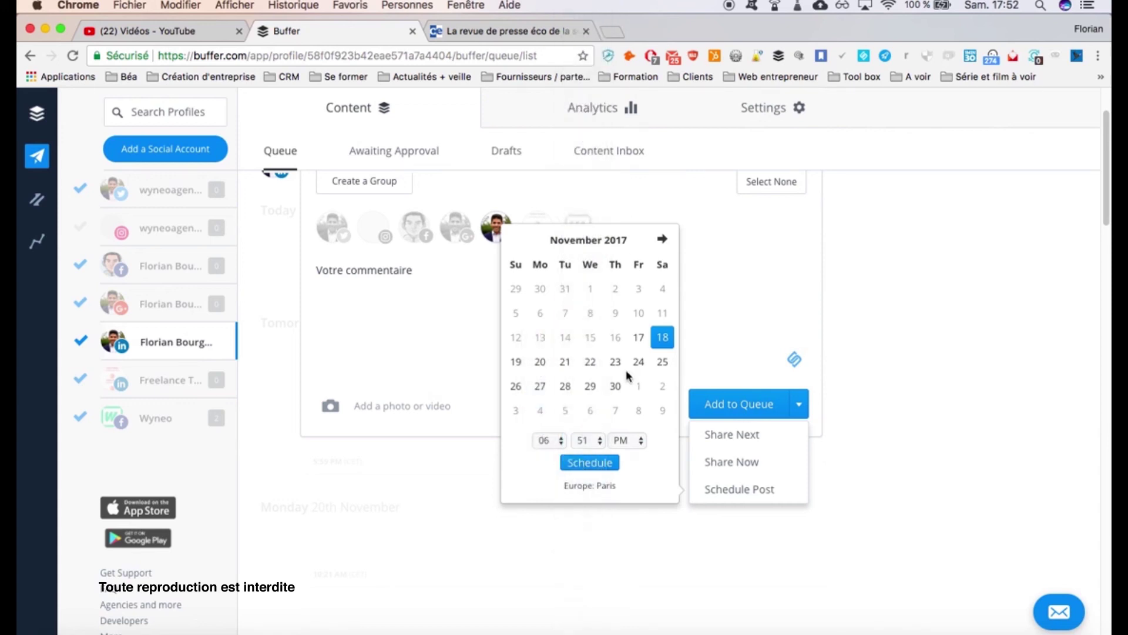
{"action": "left_click", "coordinate": [622, 442]}
{"action": "left_click", "coordinate": [635, 421]}
{"action": "left_click", "coordinate": [625, 439]}
{"action": "left_click", "coordinate": [623, 454]}
{"action": "left_click", "coordinate": [428, 298]}
- Delete the whole comment "Votre commentaire" from the post composer
{"action": "left_click_drag", "start_coordinate": [433, 269], "coordinate": [334, 270]}
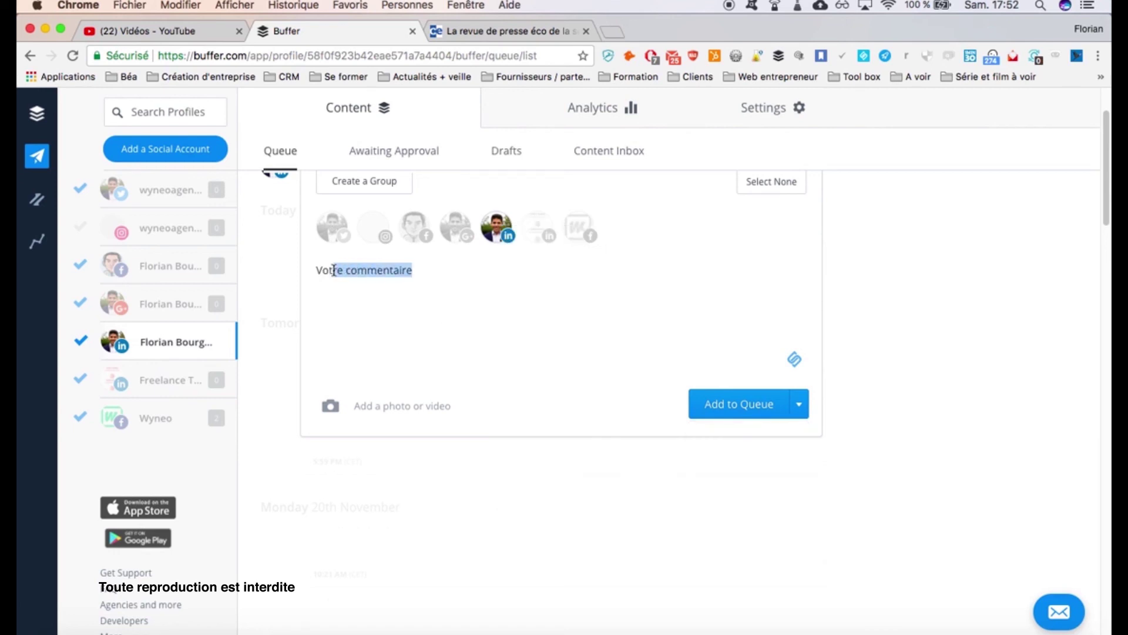
{"action": "key", "text": "BackSpace"}
{"action": "key", "text": "BackSpace"}
{"action": "key", "text": "BackSpace"}
{"action": "key", "text": "BackSpace"}
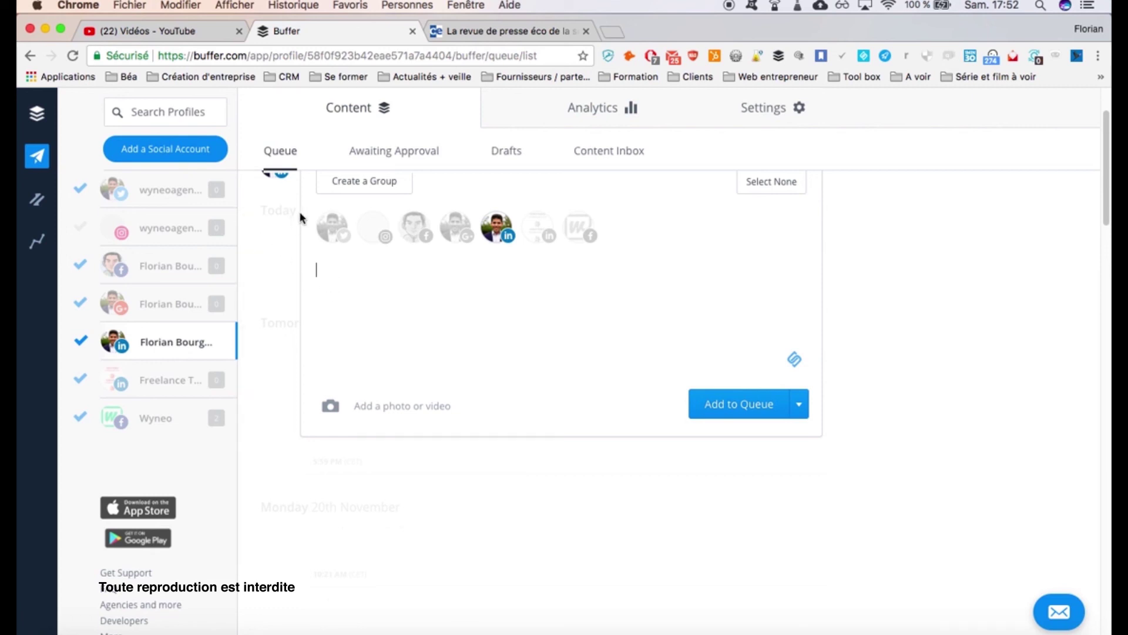
- View the Buffer Reply and Buffer Analyze pages in new tabs, returning to the LinkedIn profile's queue after each
{"action": "left_click", "coordinate": [28, 185]}
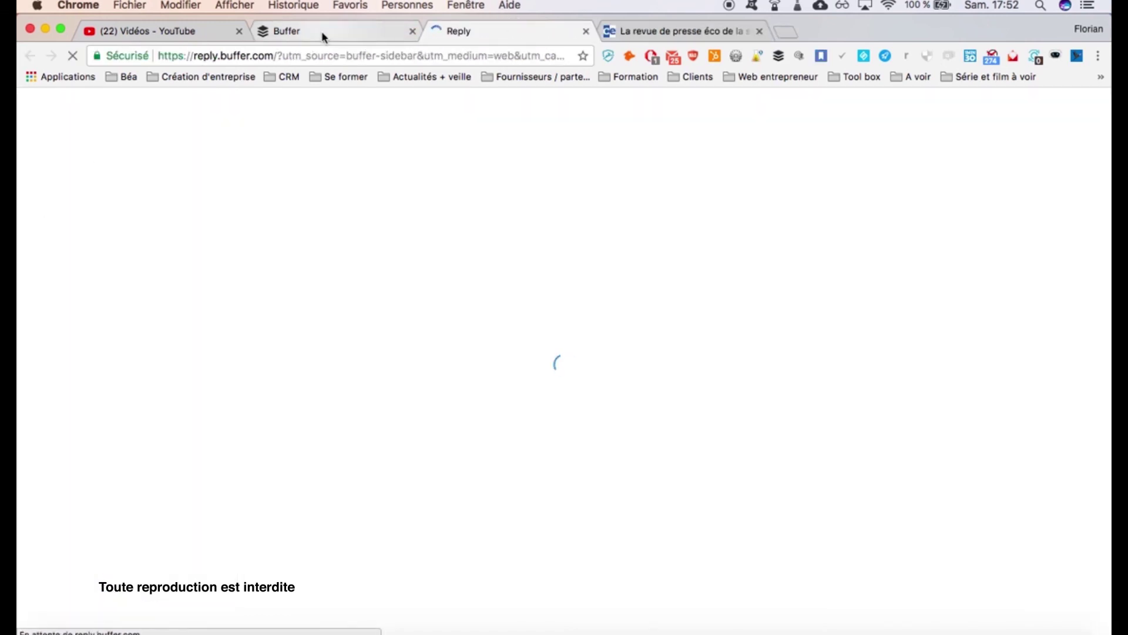
{"action": "left_click", "coordinate": [322, 37]}
{"action": "scroll", "coordinate": [402, 334], "scroll_direction": "down", "scroll_amount": 5}
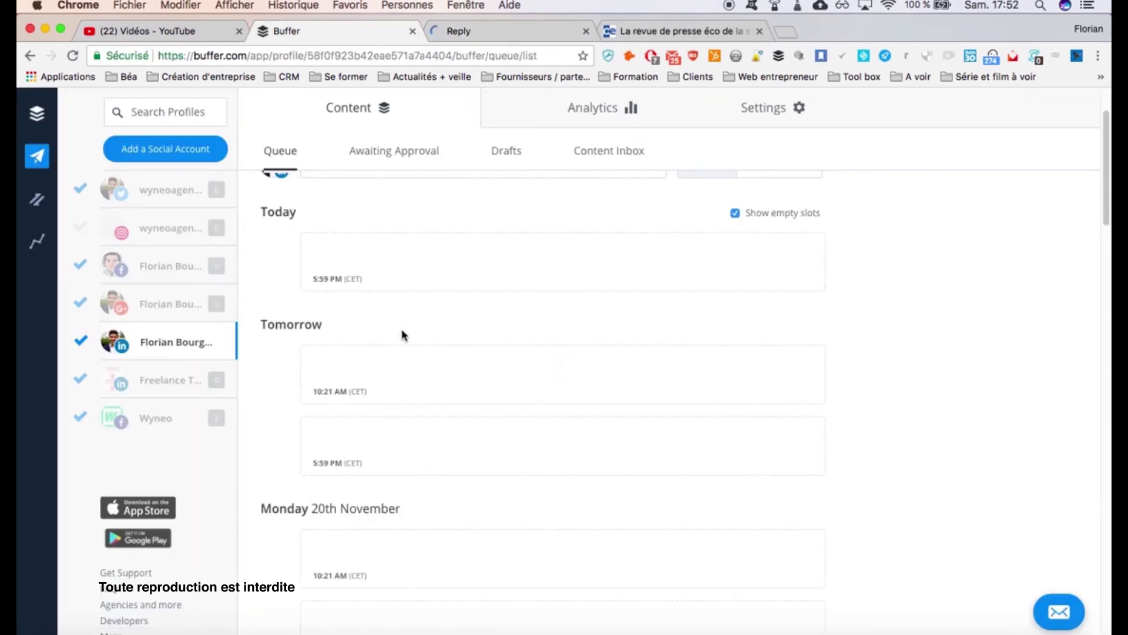
{"action": "left_click", "coordinate": [37, 241]}
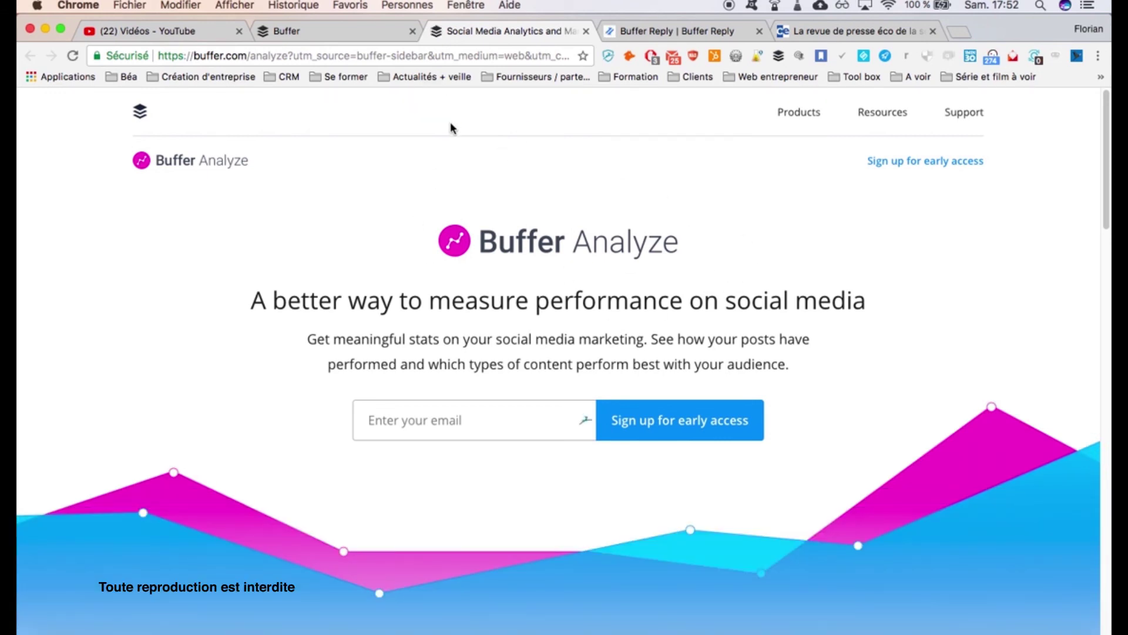
{"action": "left_click", "coordinate": [354, 28]}
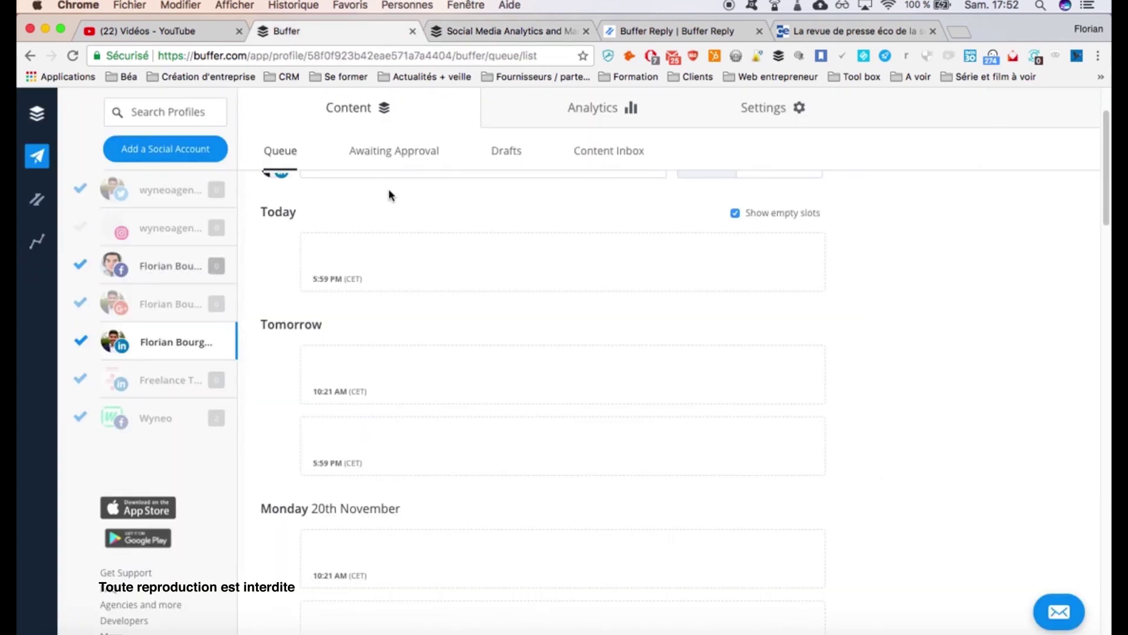